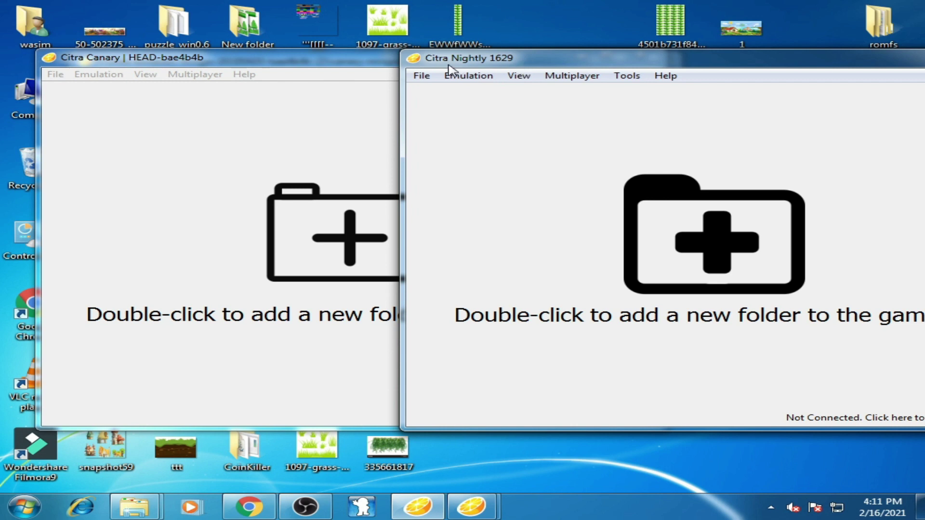
Bring Citra Nightly to the front and open its user data folder from the File menu
left_click_drag(237, 63, 225, 78)
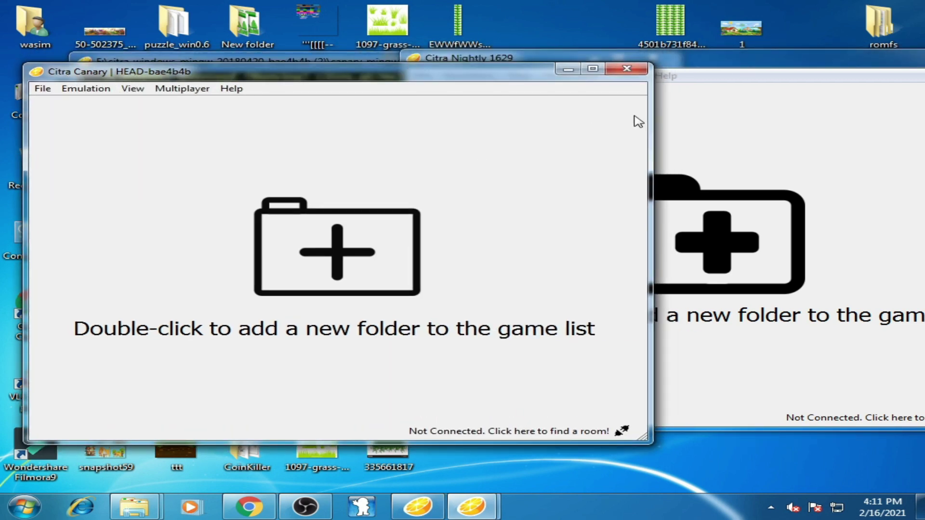
left_click_drag(711, 67, 720, 78)
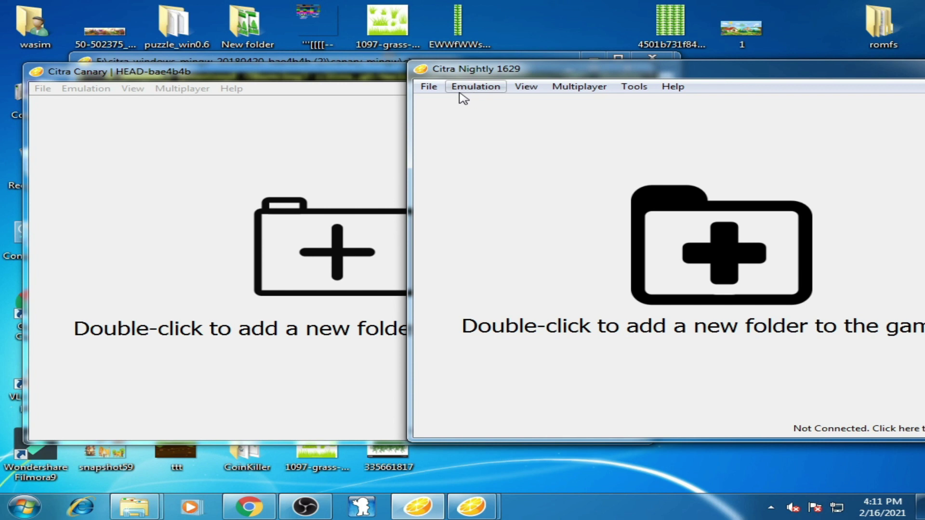
left_click(429, 91)
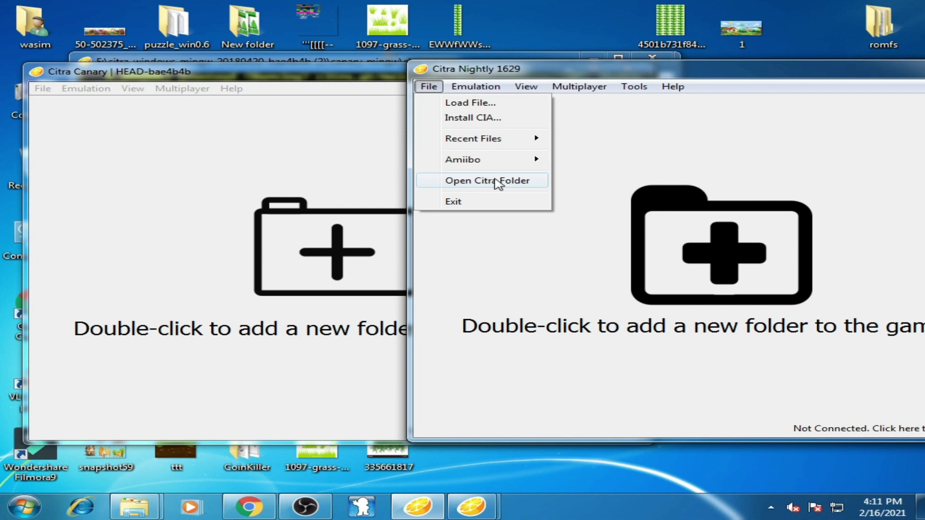
left_click(497, 184)
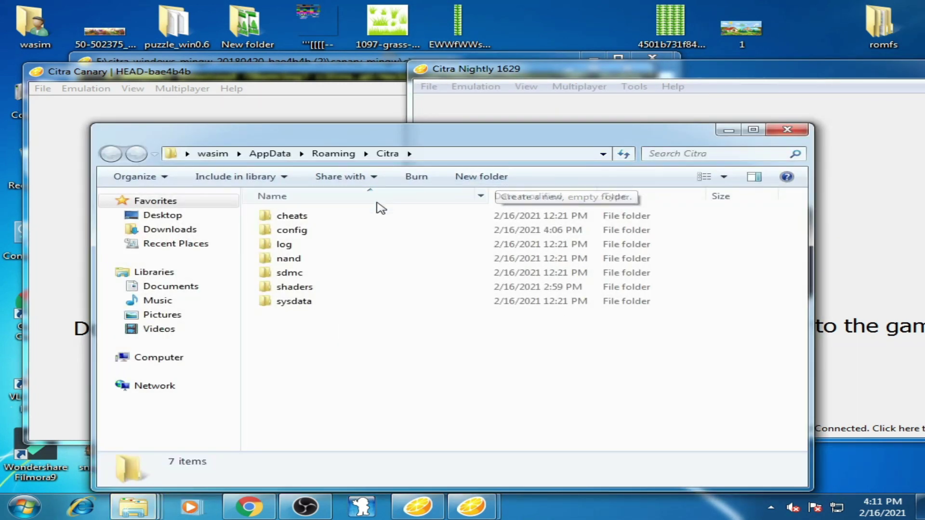
Delete the opengl folder inside shaders to the Recycle Bin and close the Explorer window
double_click(294, 289)
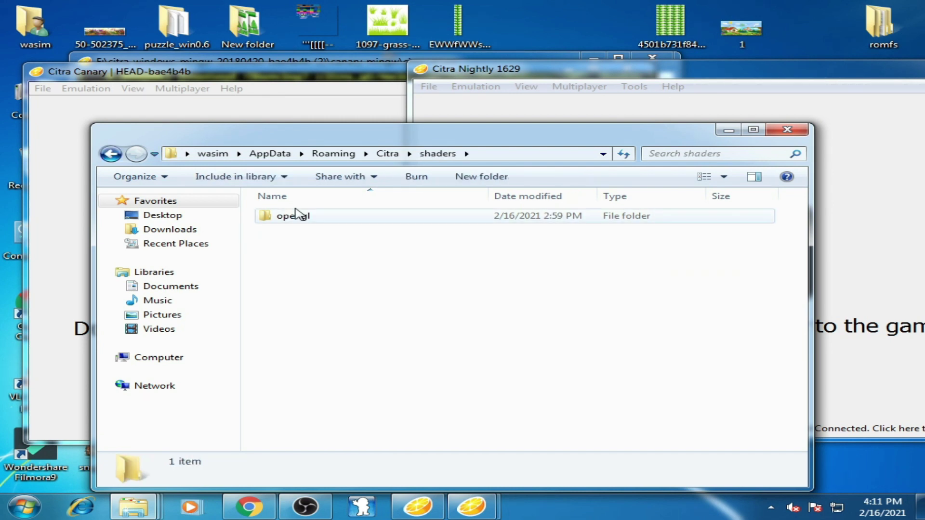
left_click(302, 221)
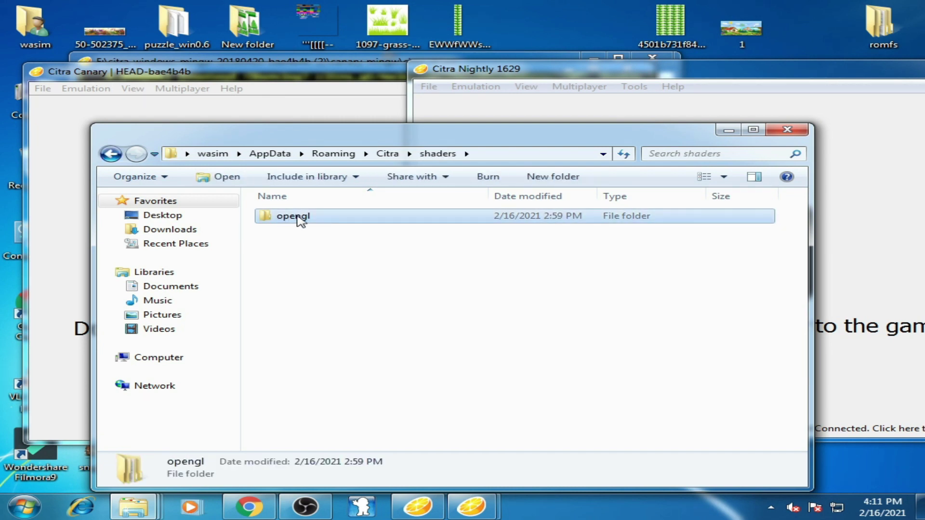
right_click(299, 221)
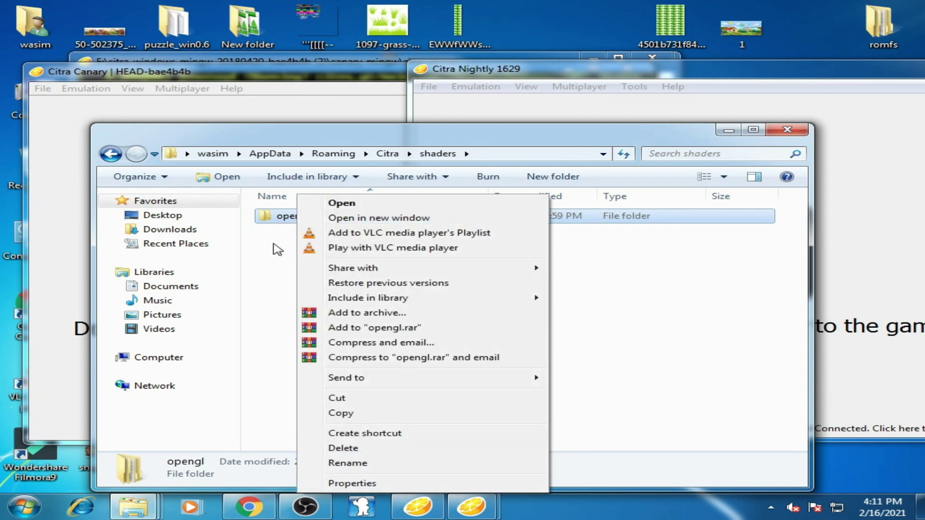
left_click(340, 449)
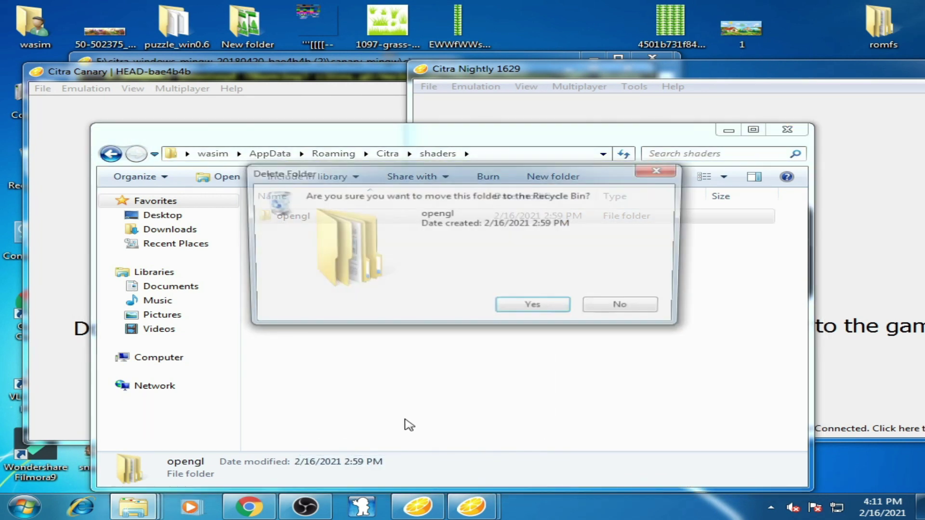
left_click(535, 309)
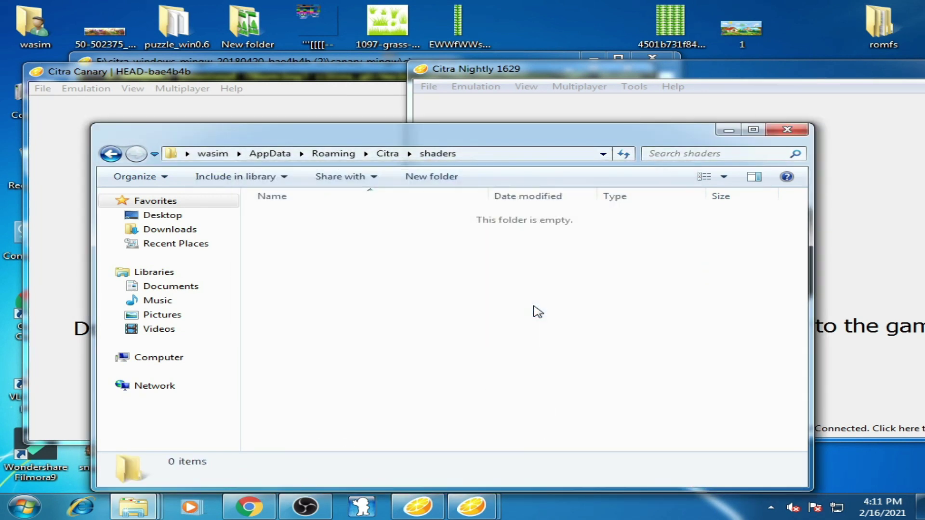
left_click(772, 133)
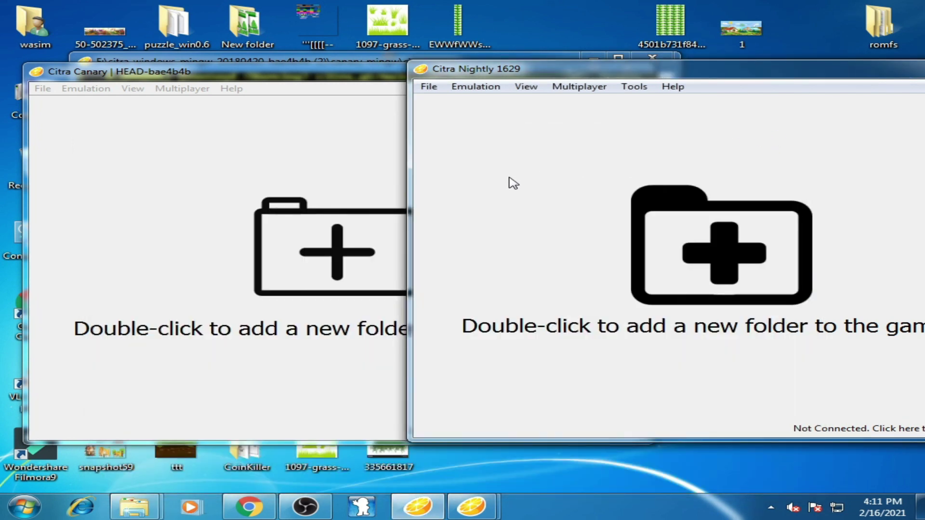
Enable Hardware Shader and Accurate Multiplication in Nightly's Graphics > Advanced configuration
left_click(470, 92)
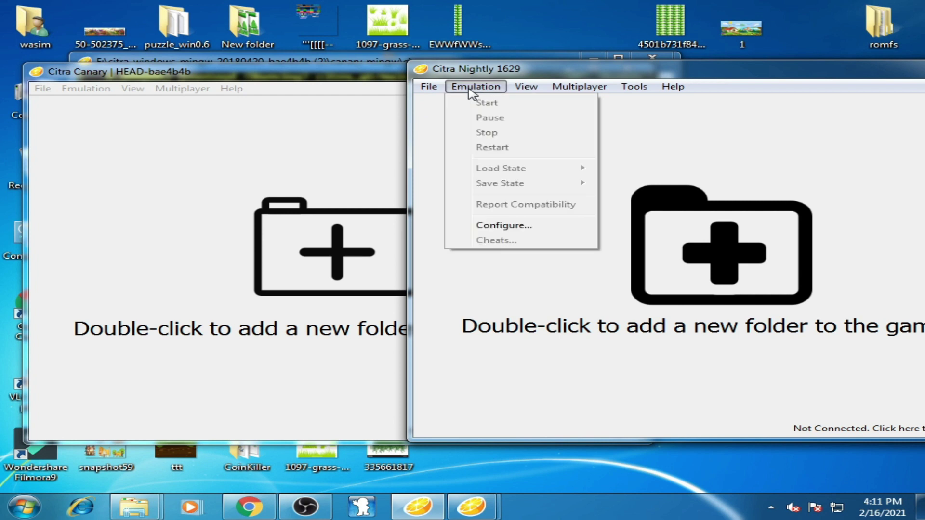
left_click(491, 230)
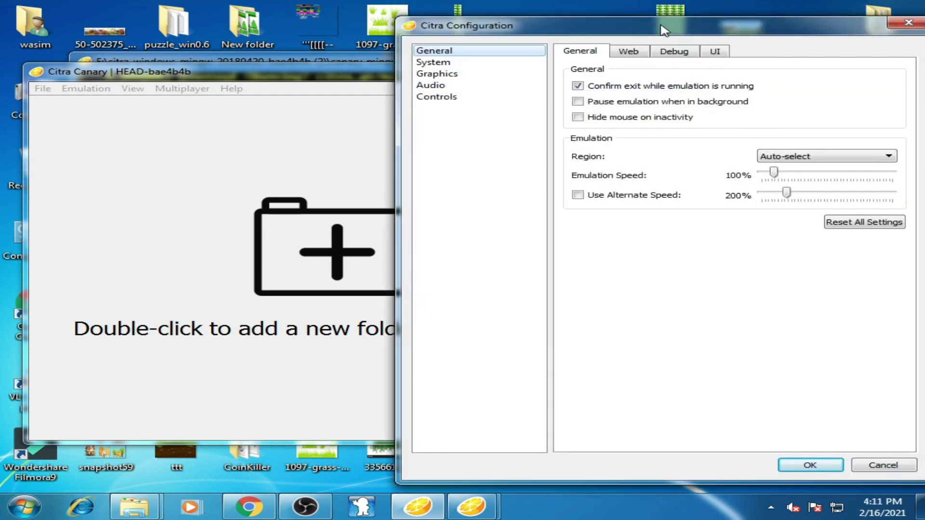
left_click_drag(664, 29, 513, 37)
left_click(289, 87)
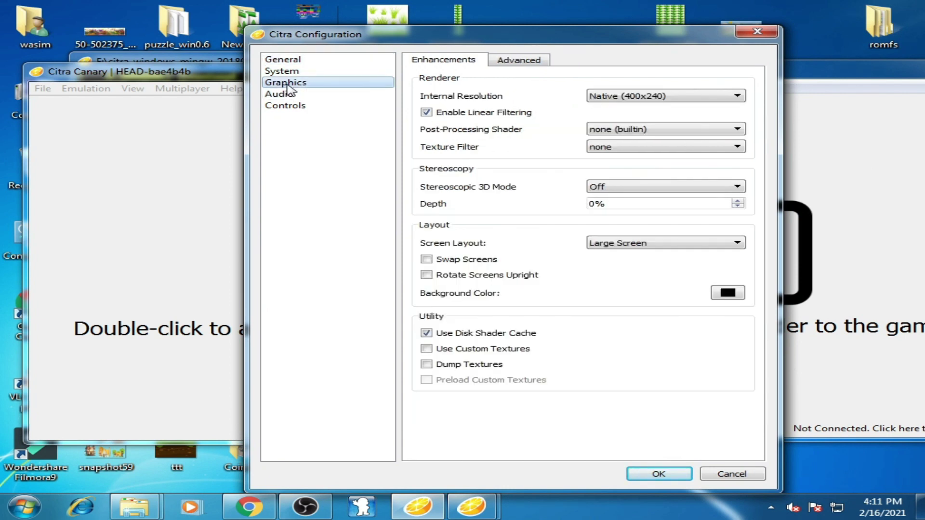
left_click(527, 66)
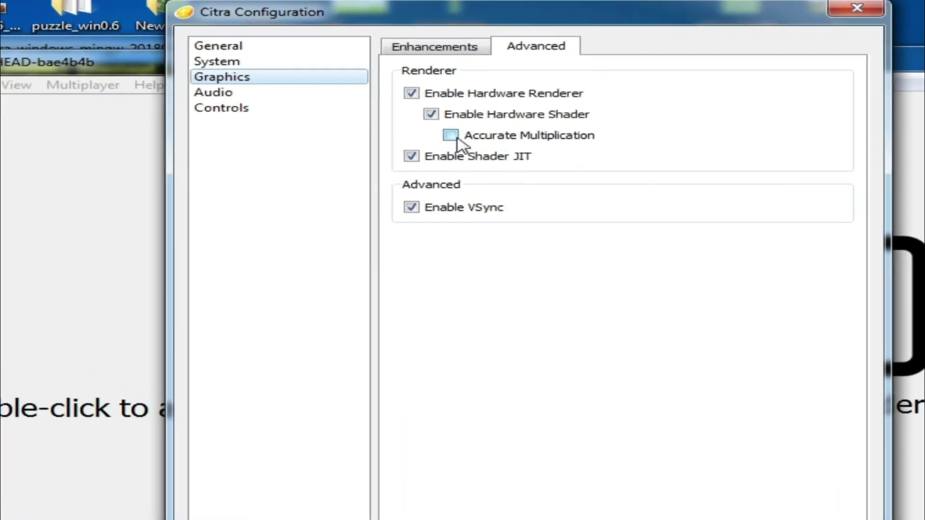
left_click(452, 136)
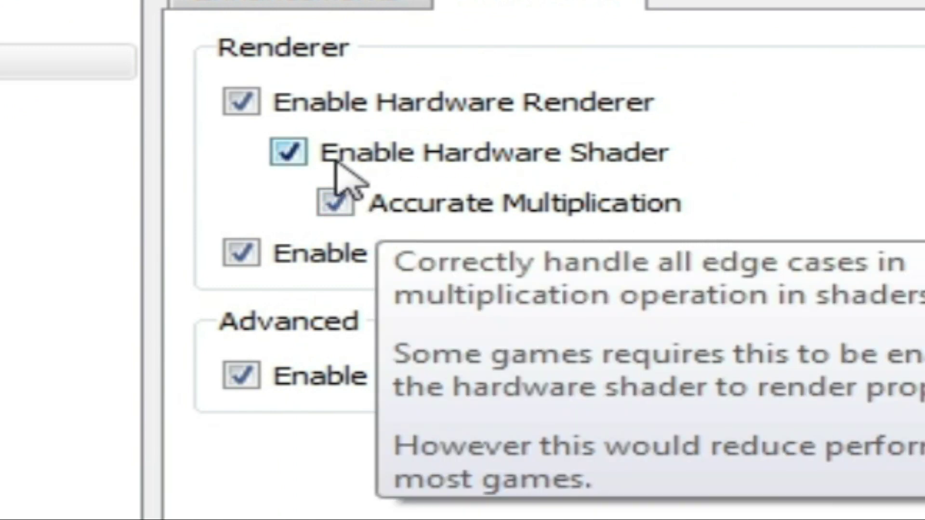
left_click(289, 153)
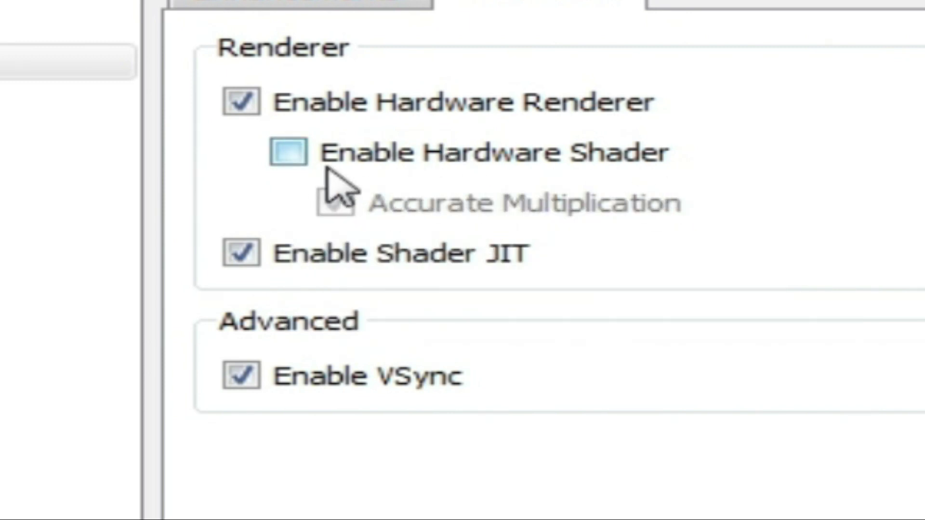
left_click(289, 152)
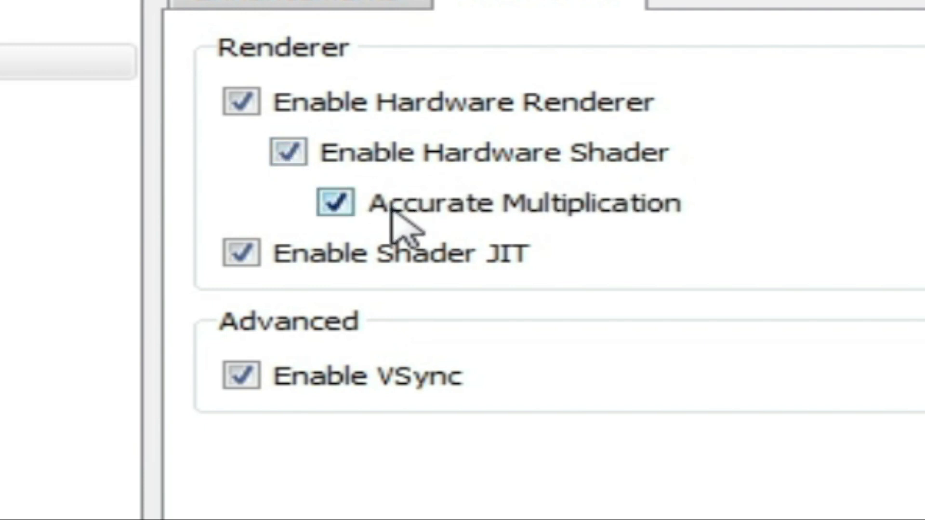
left_click(339, 208)
left_click(340, 208)
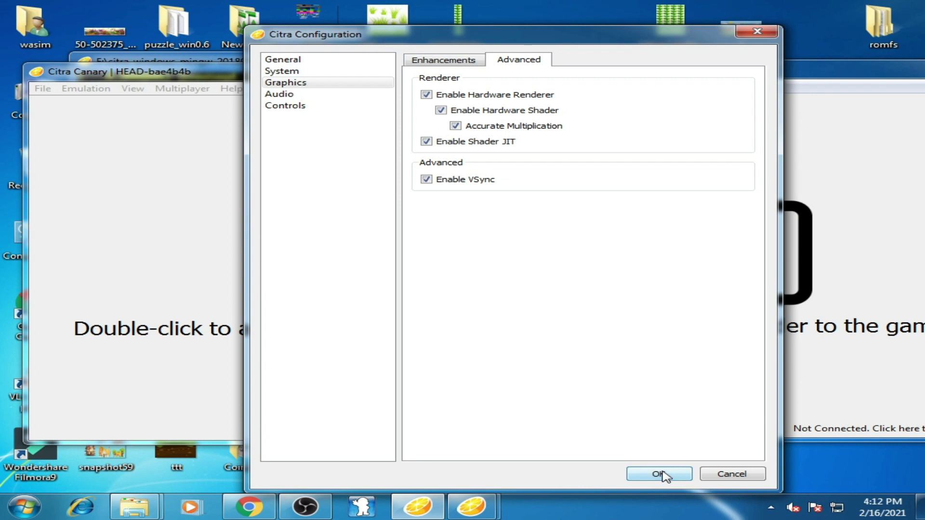
Apply Nightly's graphics settings, then bring Canary forward and show its recent games list
left_click(659, 474)
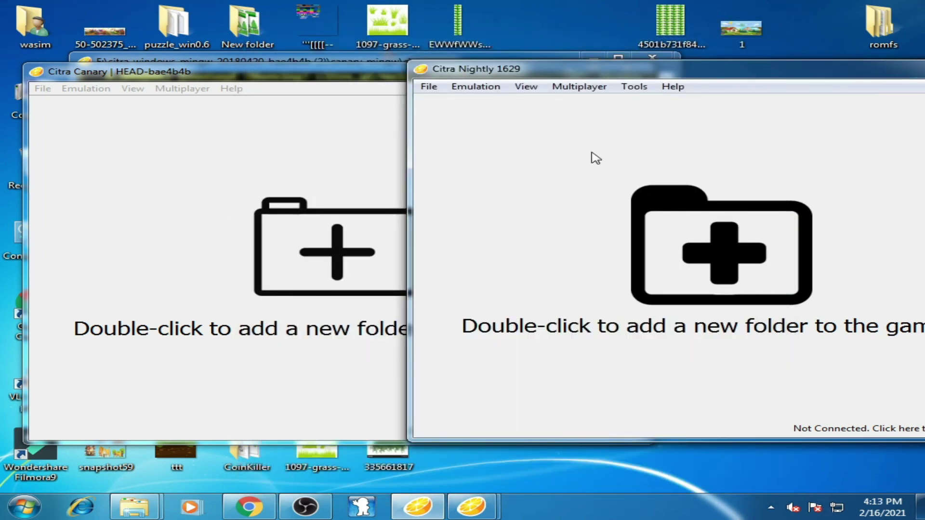
left_click_drag(172, 78, 173, 61)
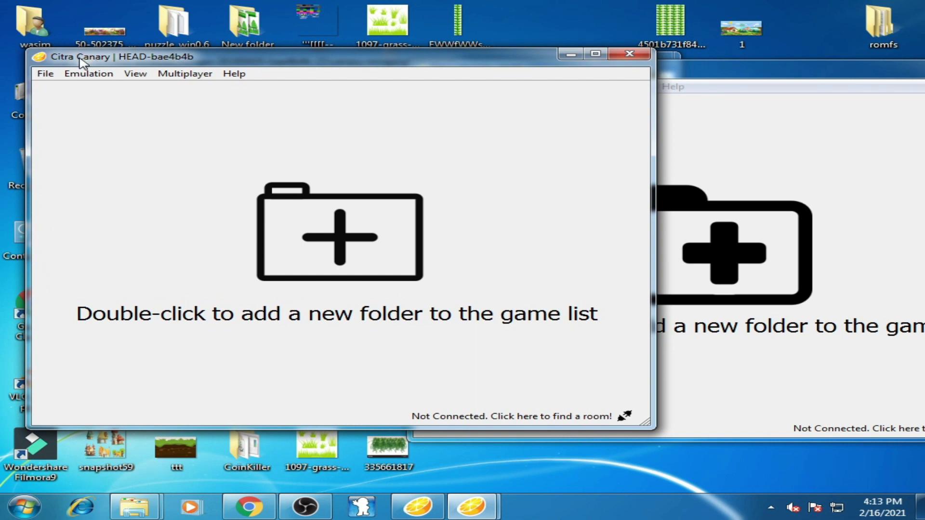
left_click(43, 76)
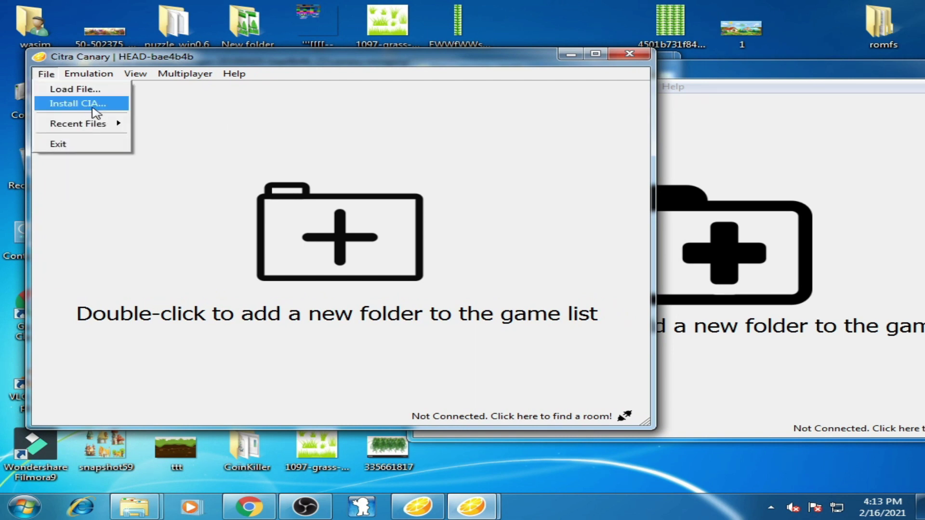
mouse_move(78, 124)
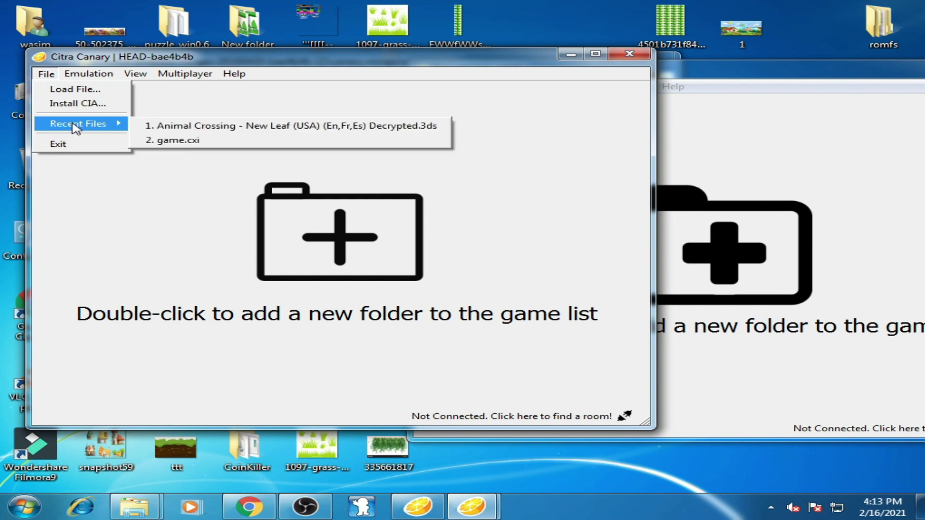
left_click(684, 85)
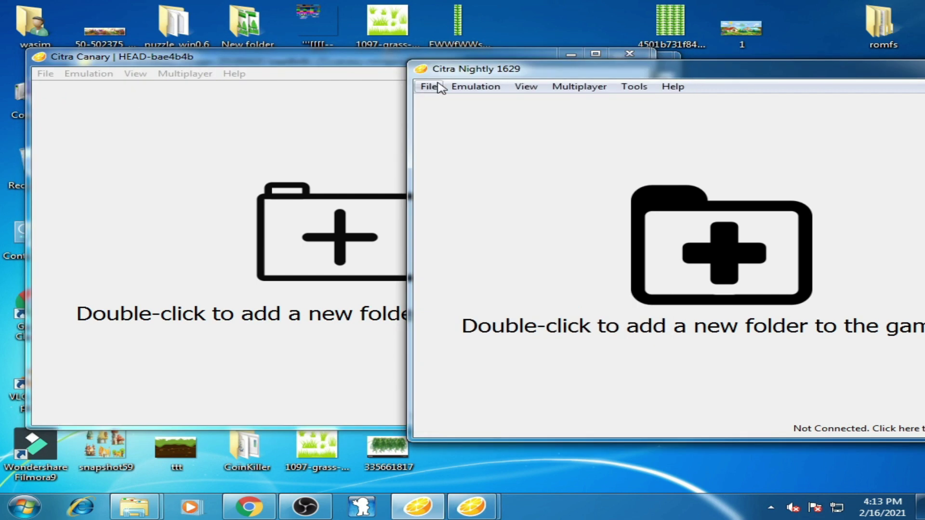
left_click(428, 85)
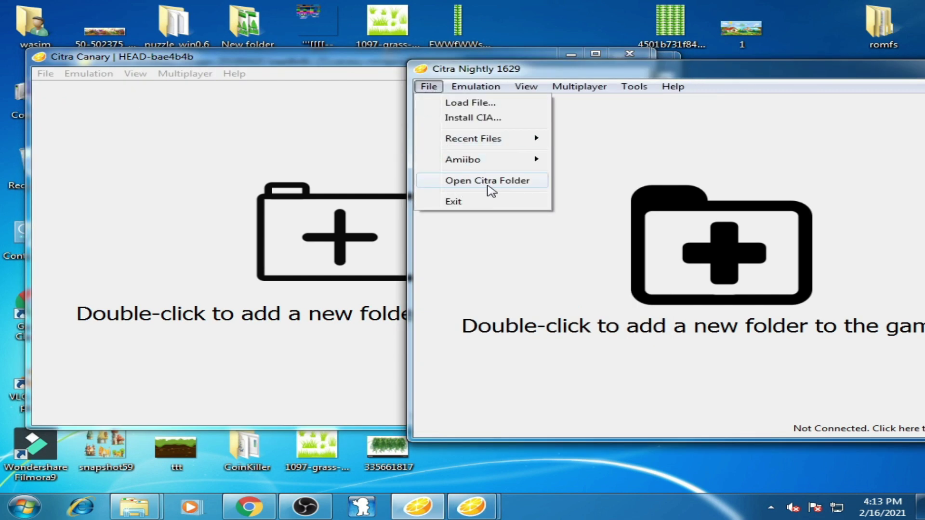
left_click(100, 62)
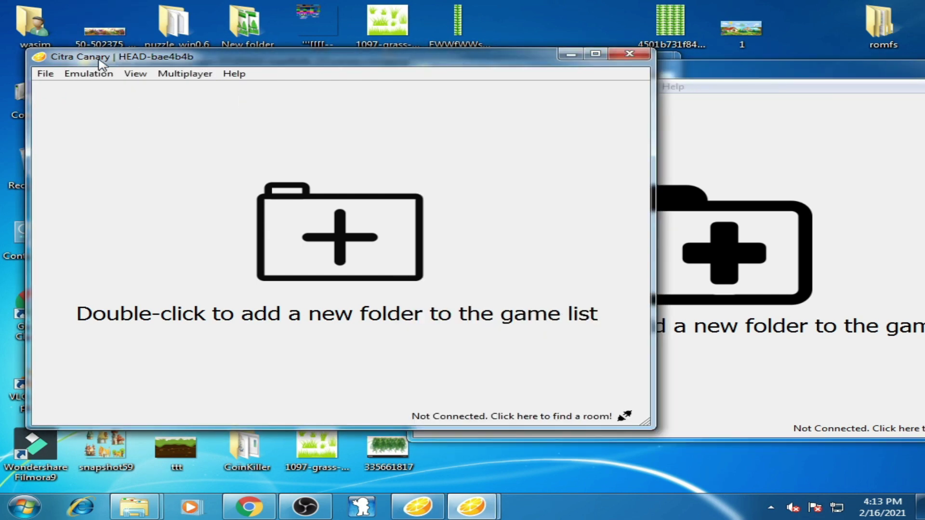
left_click(43, 75)
mouse_move(78, 123)
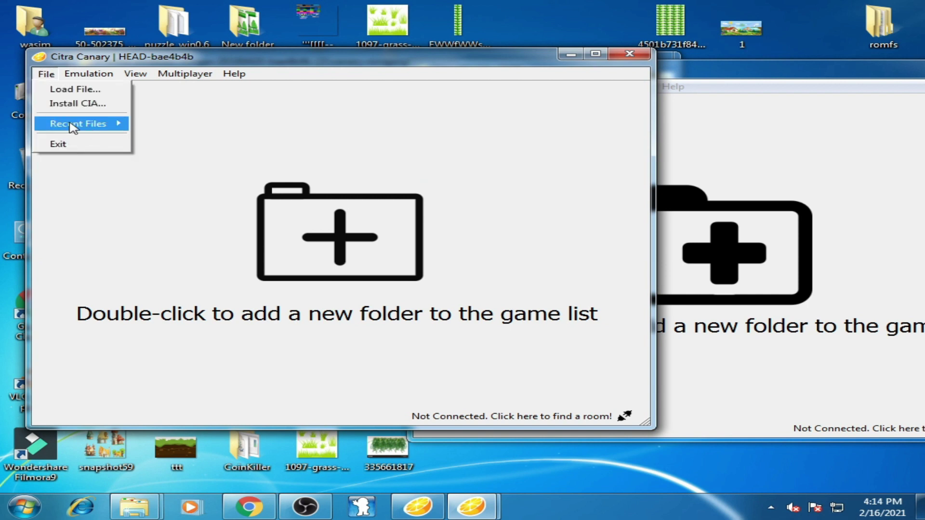
Browse from Computer through Local Disk (C:) and Users to the wasim user folder
left_click(254, 48)
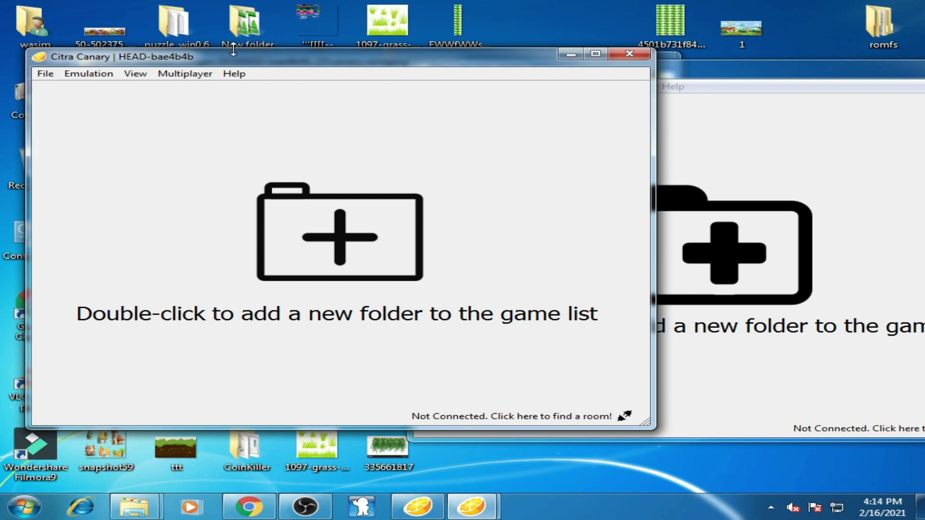
left_click_drag(232, 58, 342, 71)
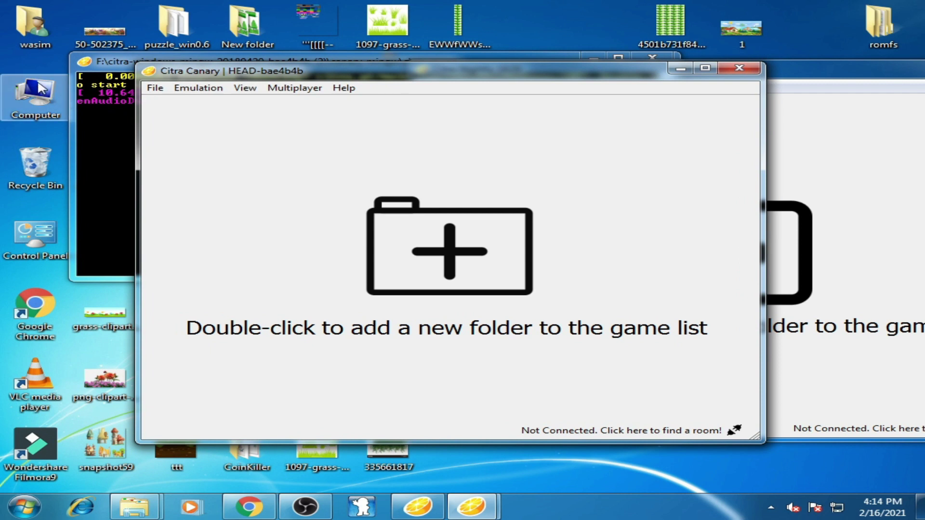
double_click(47, 110)
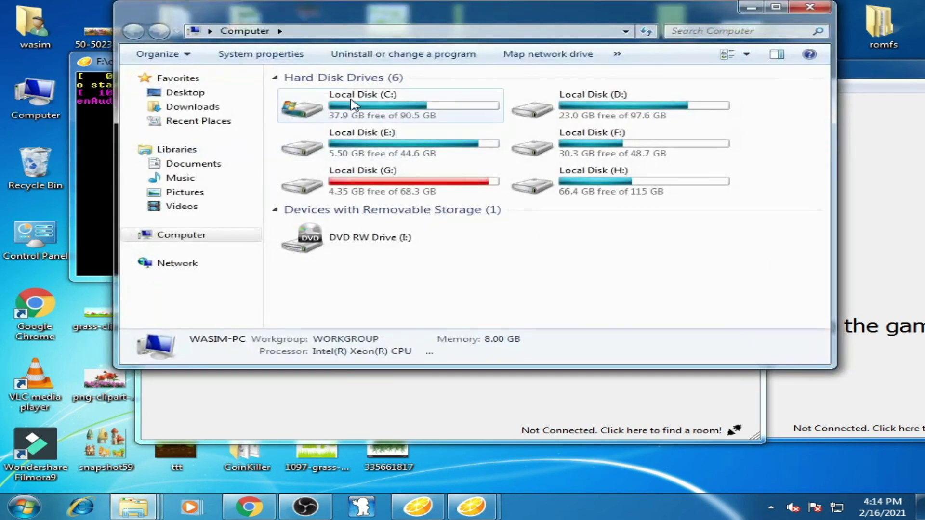
double_click(402, 118)
double_click(316, 199)
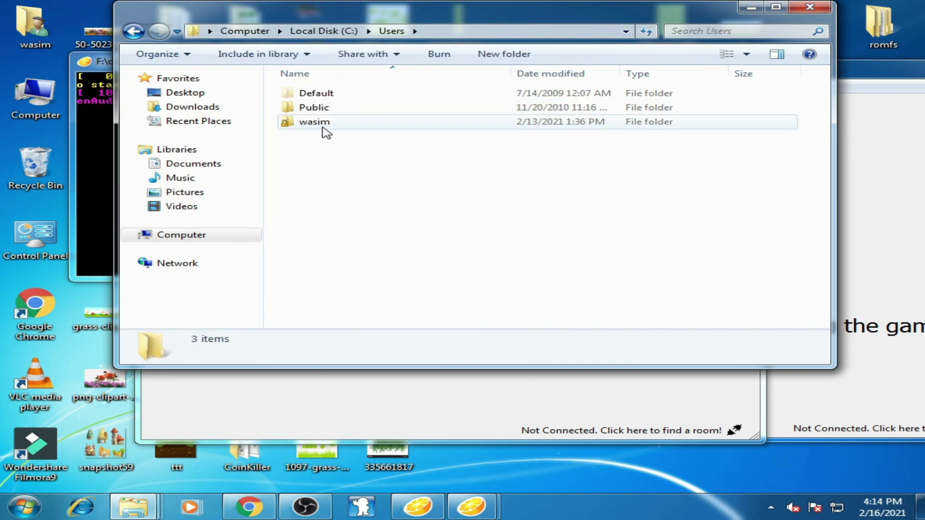
double_click(324, 131)
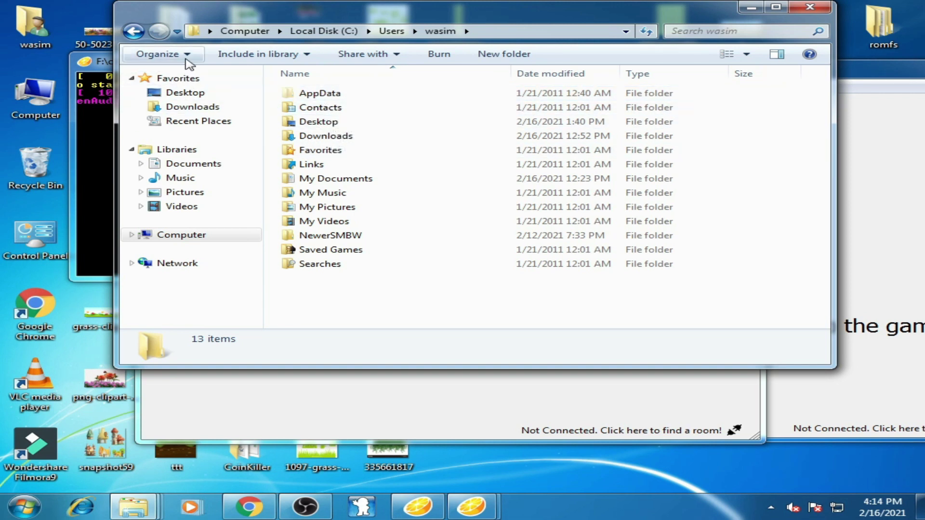
left_click(184, 61)
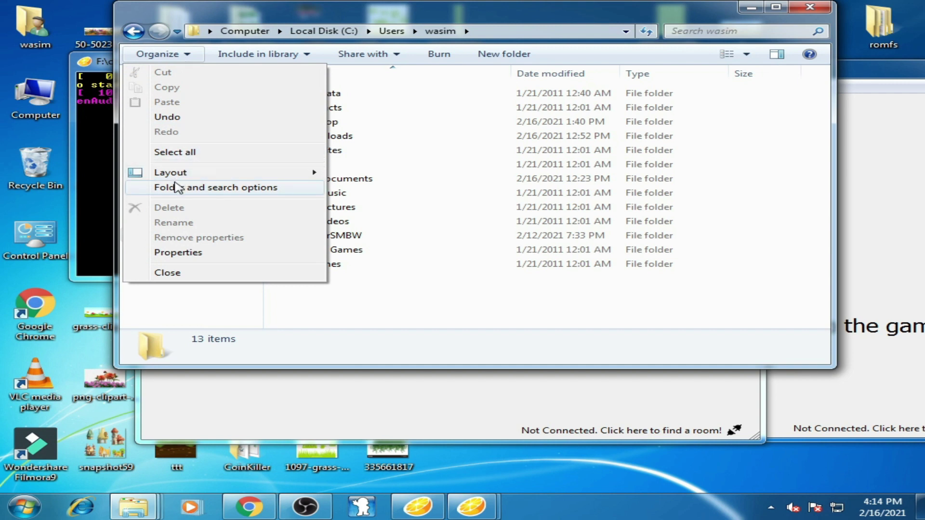
left_click(186, 188)
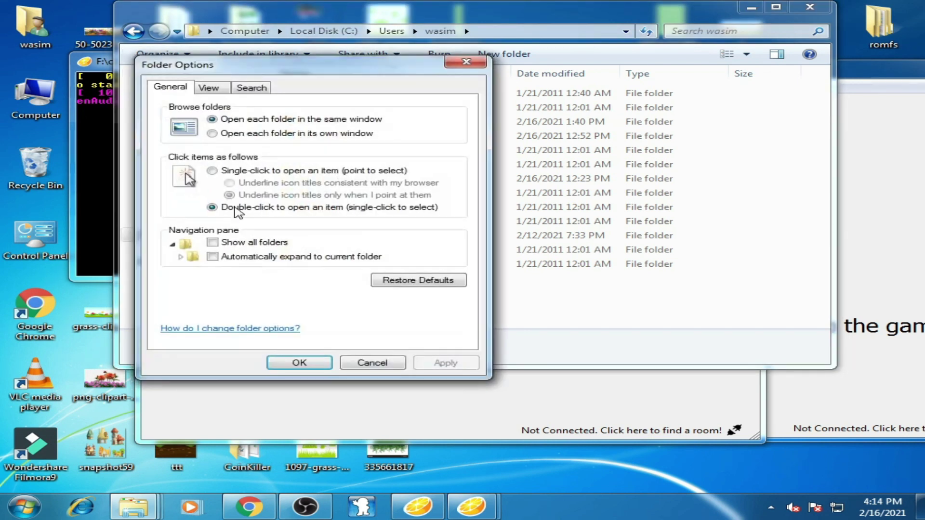
left_click(219, 91)
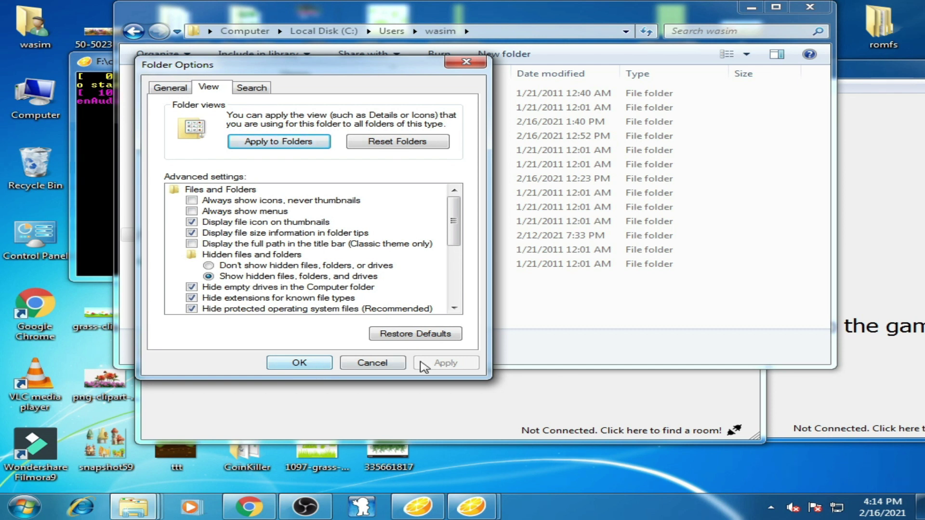
left_click(295, 364)
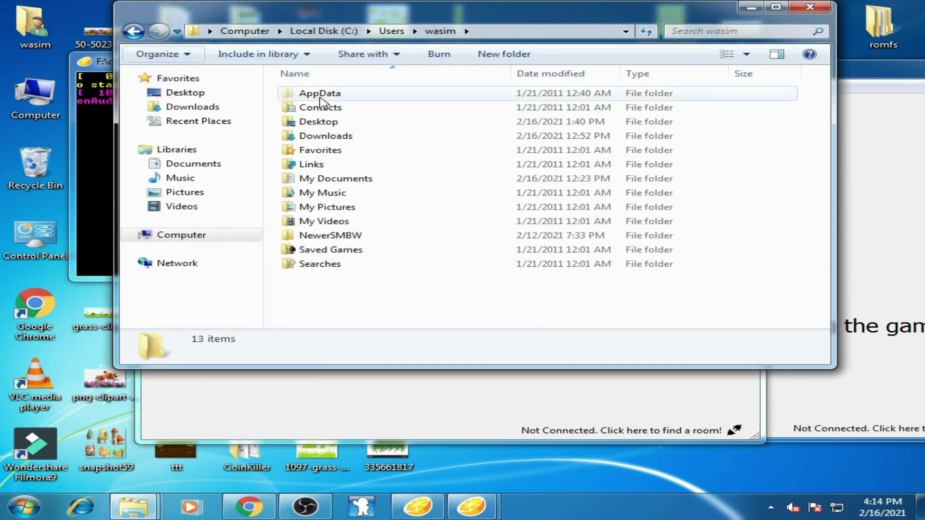
Go to the AppData\Roaming\Citra\shaders folder
double_click(333, 97)
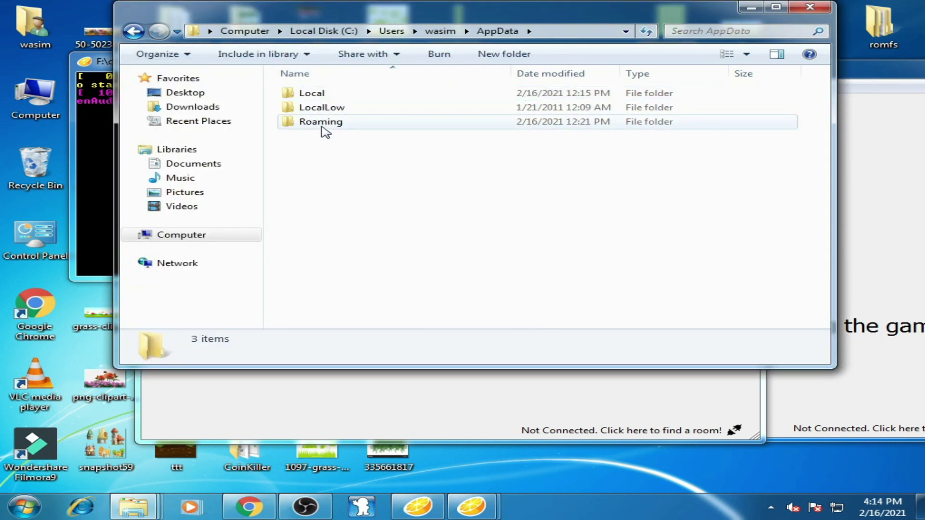
left_click(323, 131)
double_click(323, 127)
left_click(318, 124)
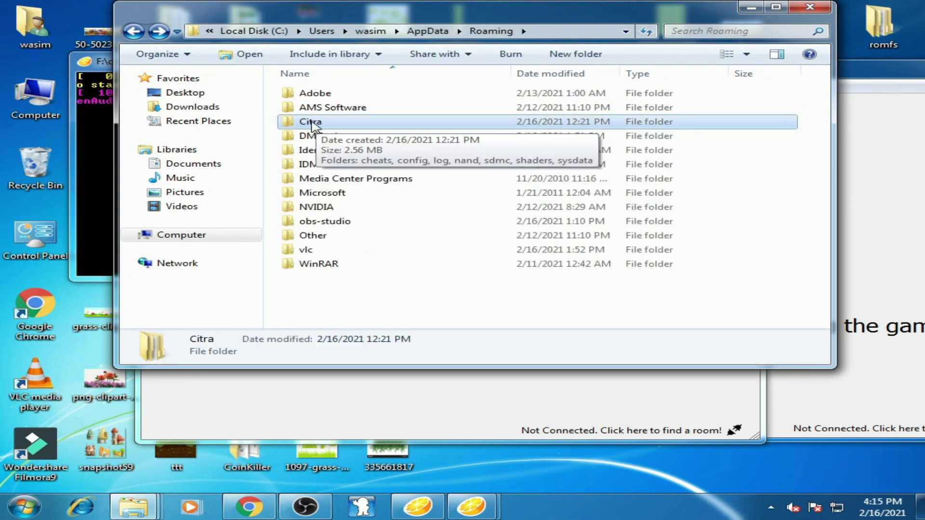
double_click(312, 124)
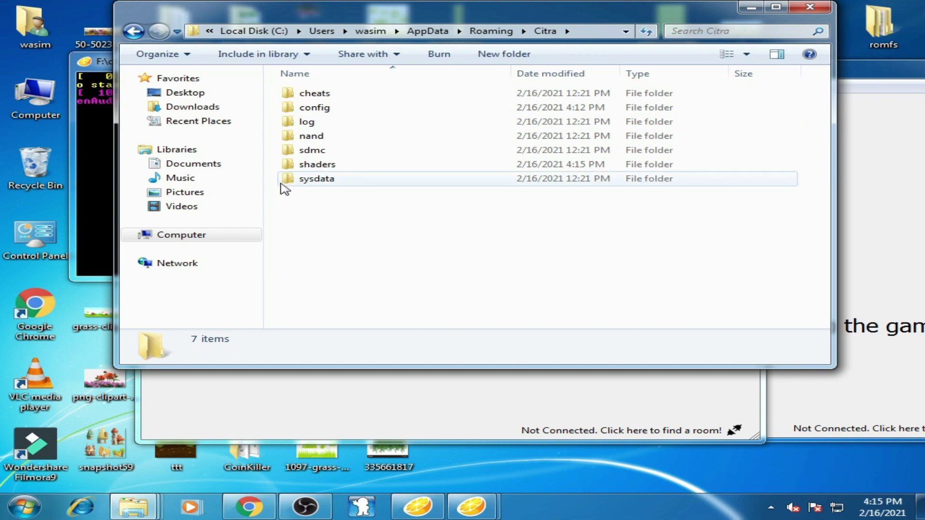
left_click(328, 171)
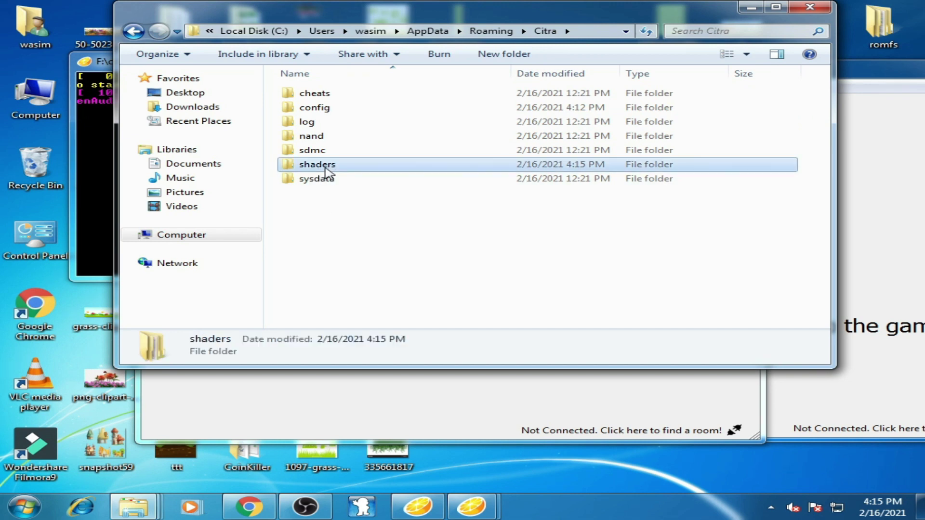
double_click(328, 171)
Delete the opengl folder to the Recycle Bin and close the Explorer window
right_click(320, 95)
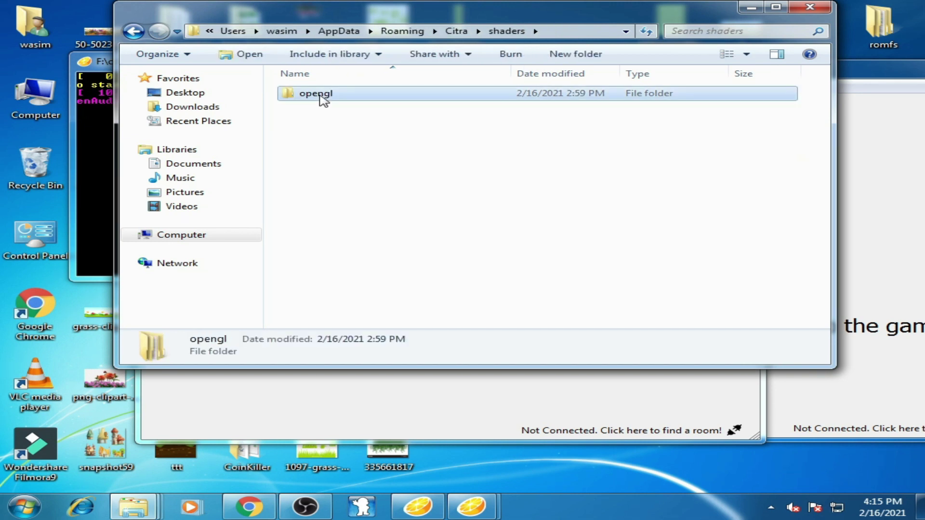
left_click(367, 350)
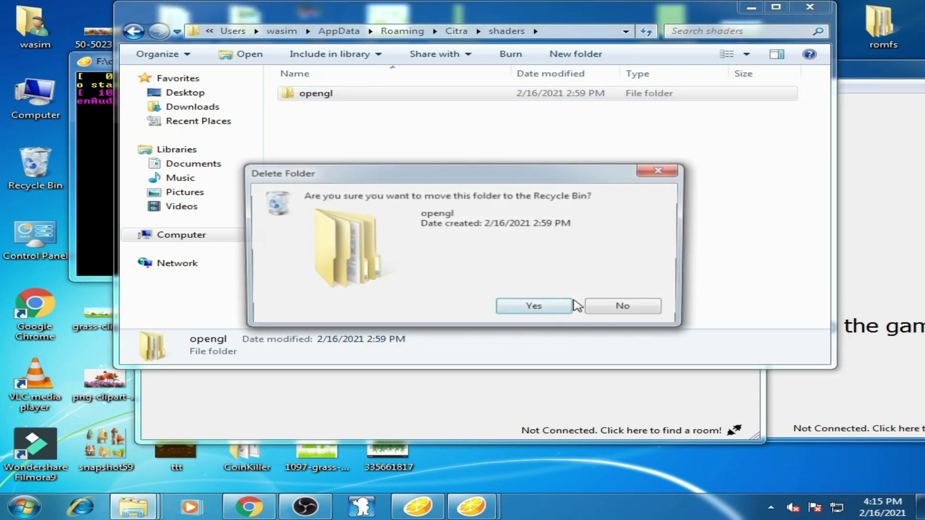
left_click(558, 312)
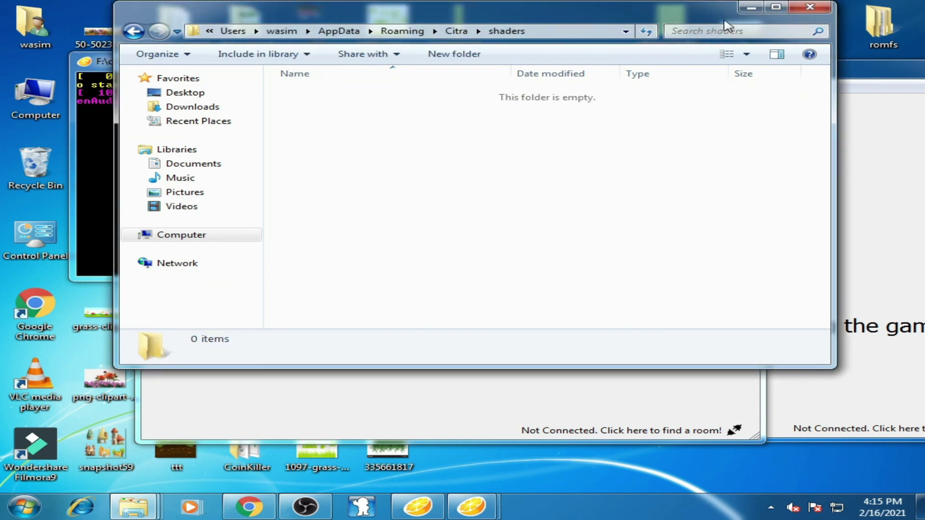
left_click(810, 7)
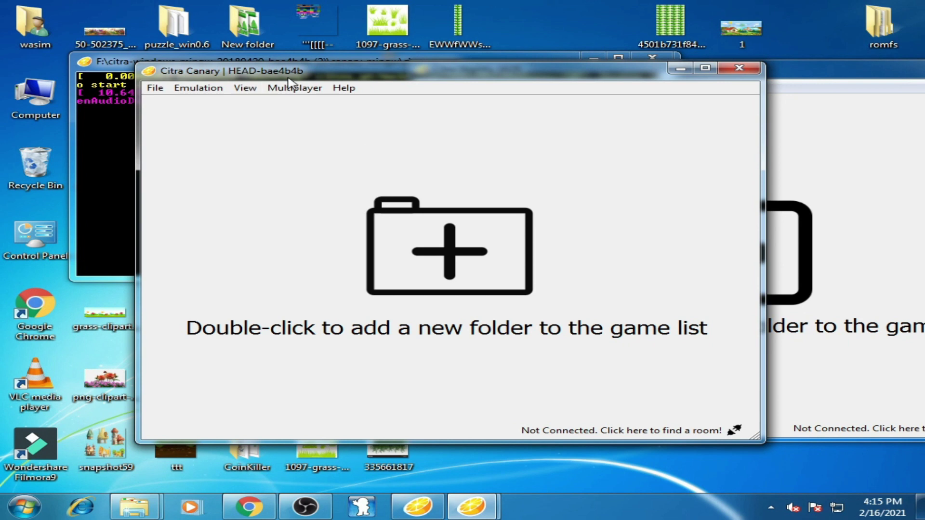
Tick Accurate Hardware Shader in Citra Canary's Graphics configuration
left_click_drag(295, 74, 280, 57)
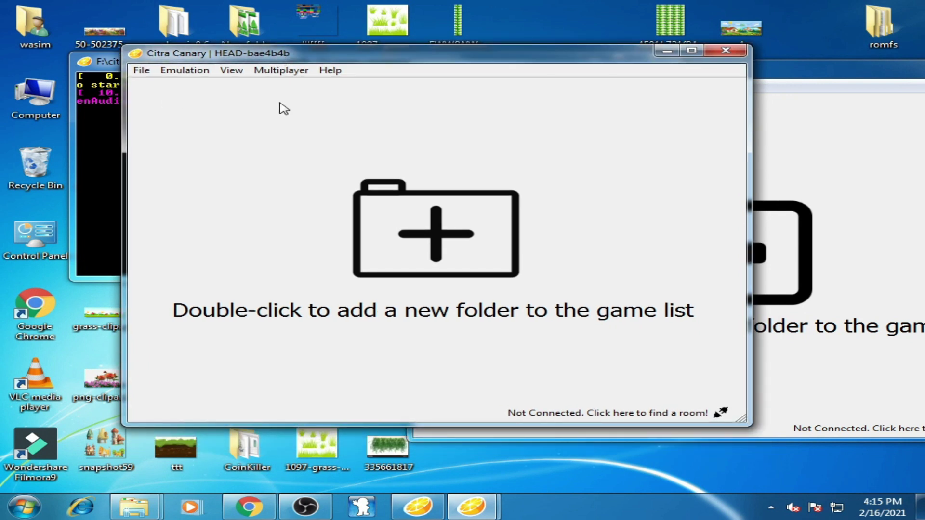
left_click(185, 72)
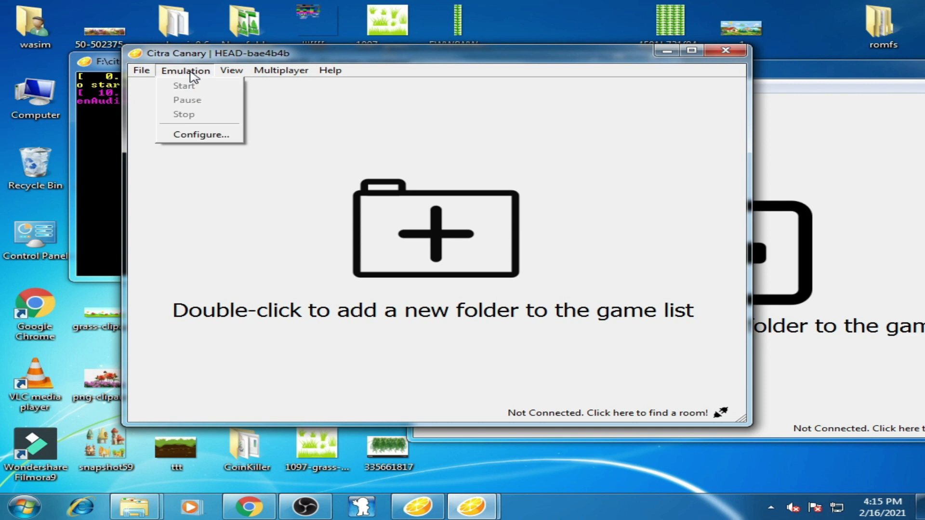
left_click(200, 136)
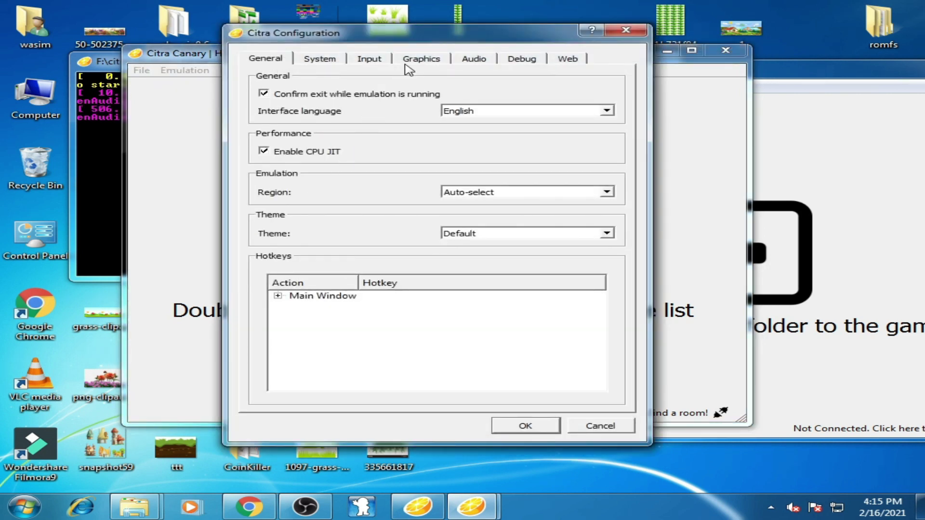
left_click(431, 63)
left_click_drag(442, 36, 394, 39)
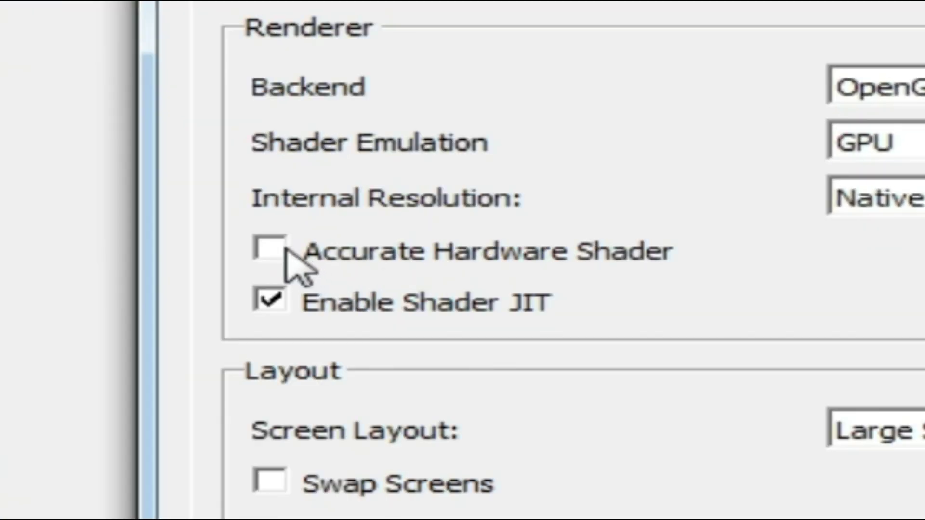
left_click(287, 249)
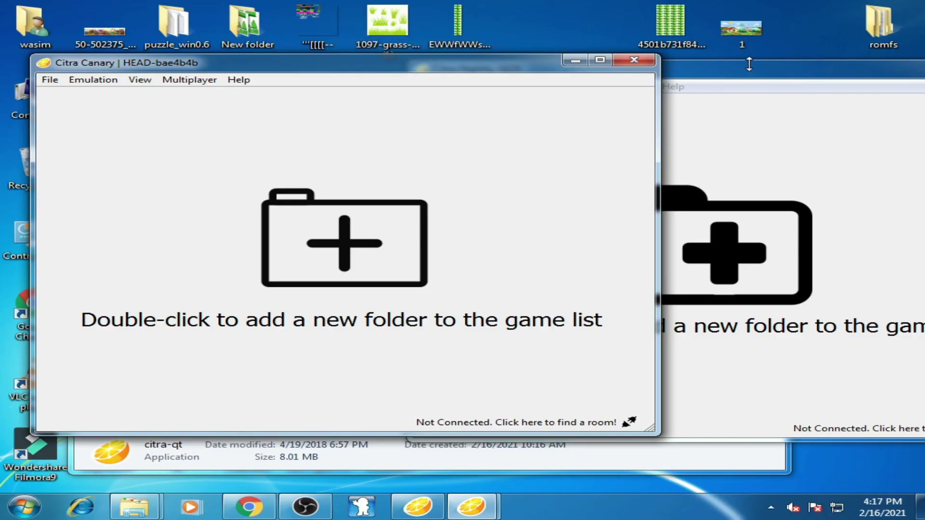
Bring Nightly forward and load the Animal Crossing: New Leaf game file with Load File
left_click_drag(749, 64, 566, 65)
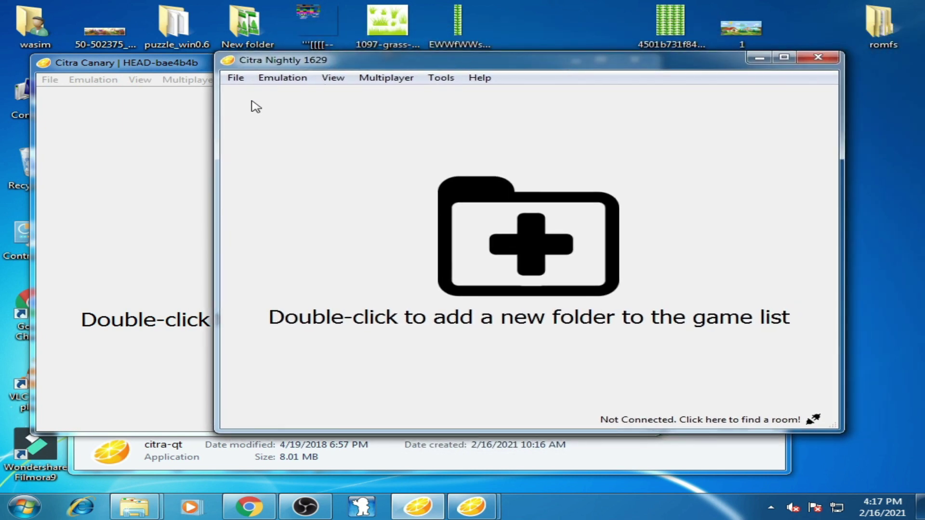
left_click(236, 78)
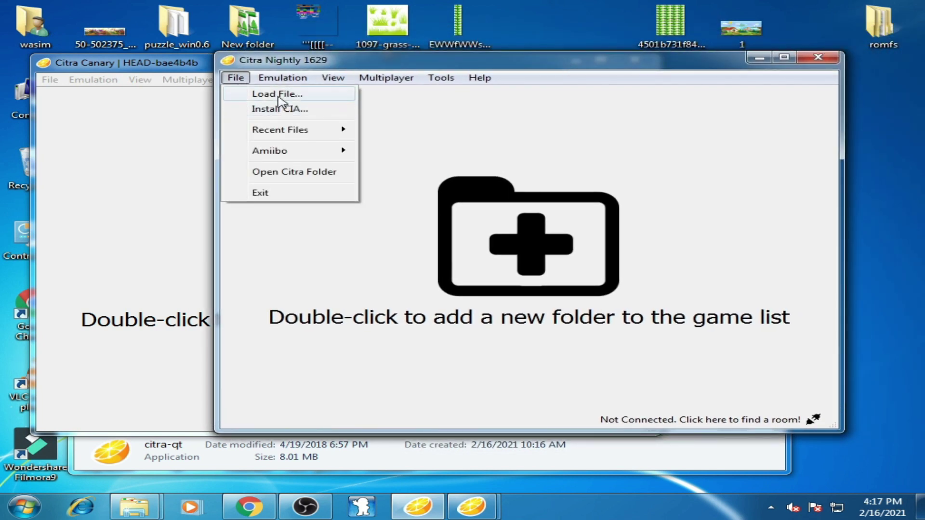
left_click(278, 100)
double_click(527, 171)
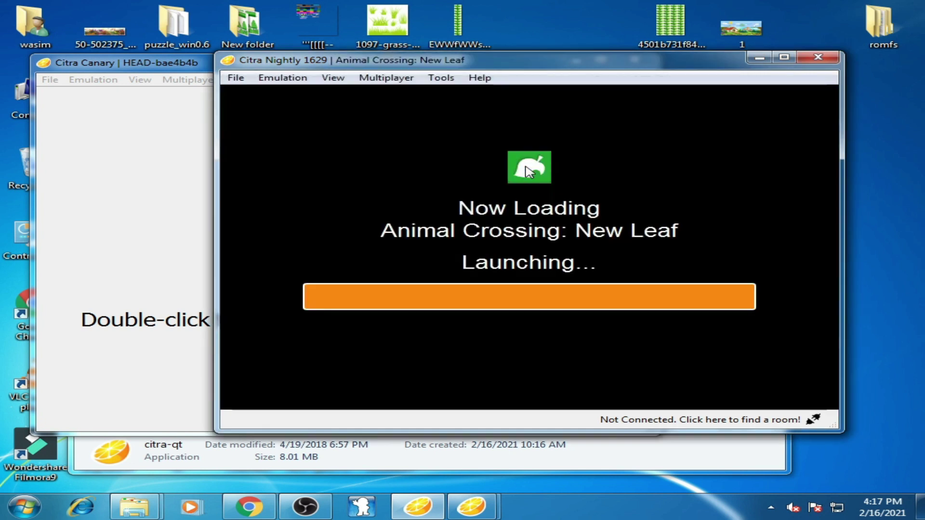